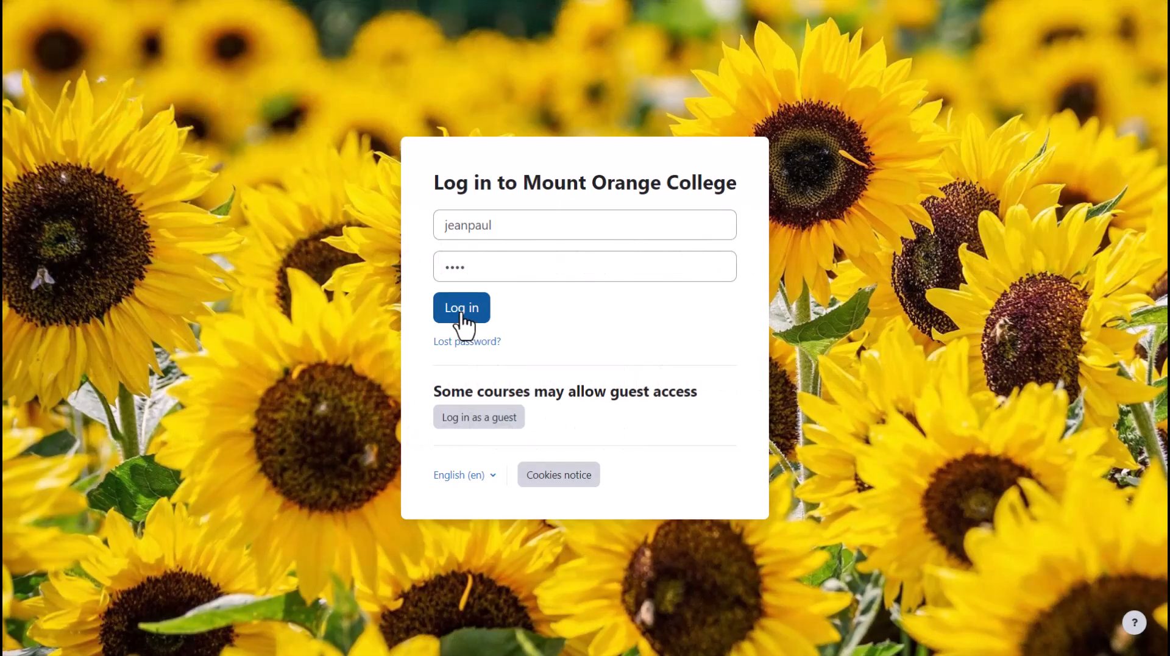
Log in to the Mount Orange College site and agree to the Site policy and Safe internet use policies.
{"action": "left_click", "coordinate": [462, 314]}
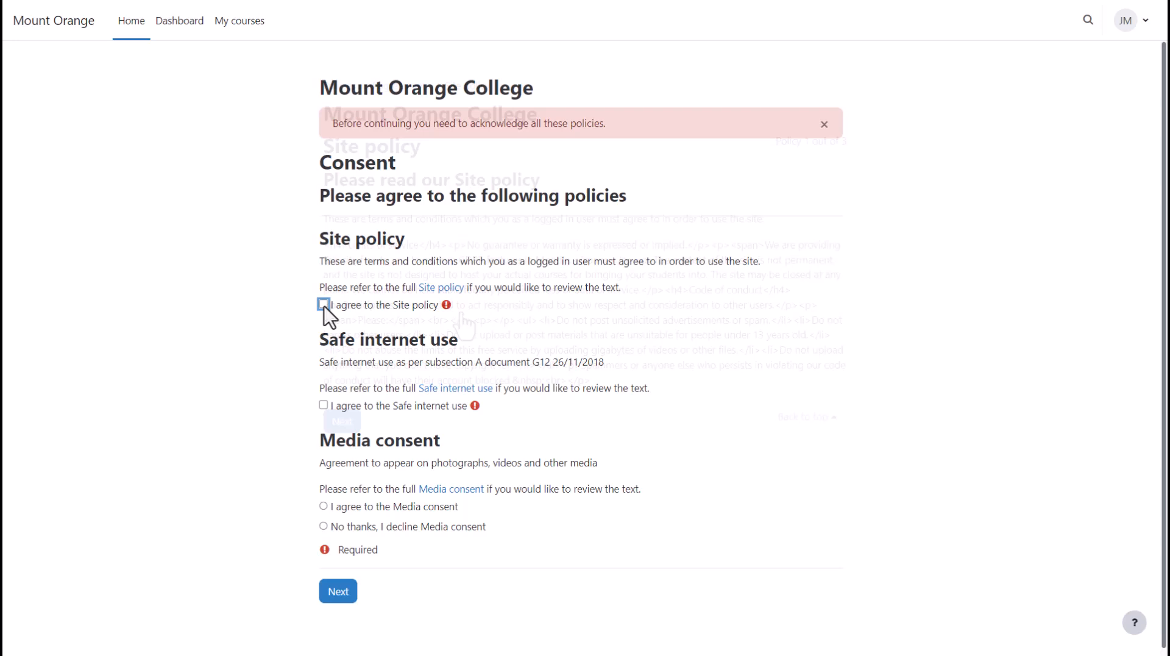
{"action": "left_click", "coordinate": [324, 304]}
{"action": "left_click", "coordinate": [324, 406]}
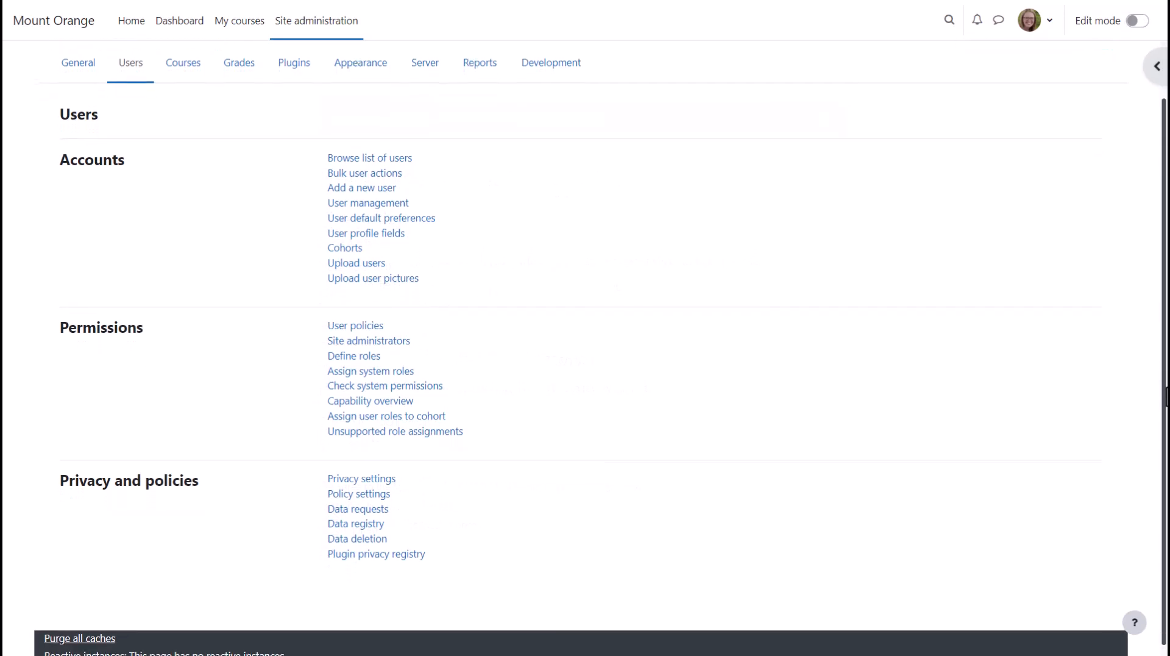
In the site's policy settings, set the site policy handler to Policies (tool_policy) and save the changes.
{"action": "left_click_drag", "start_coordinate": [1167, 387], "coordinate": [1165, 402]}
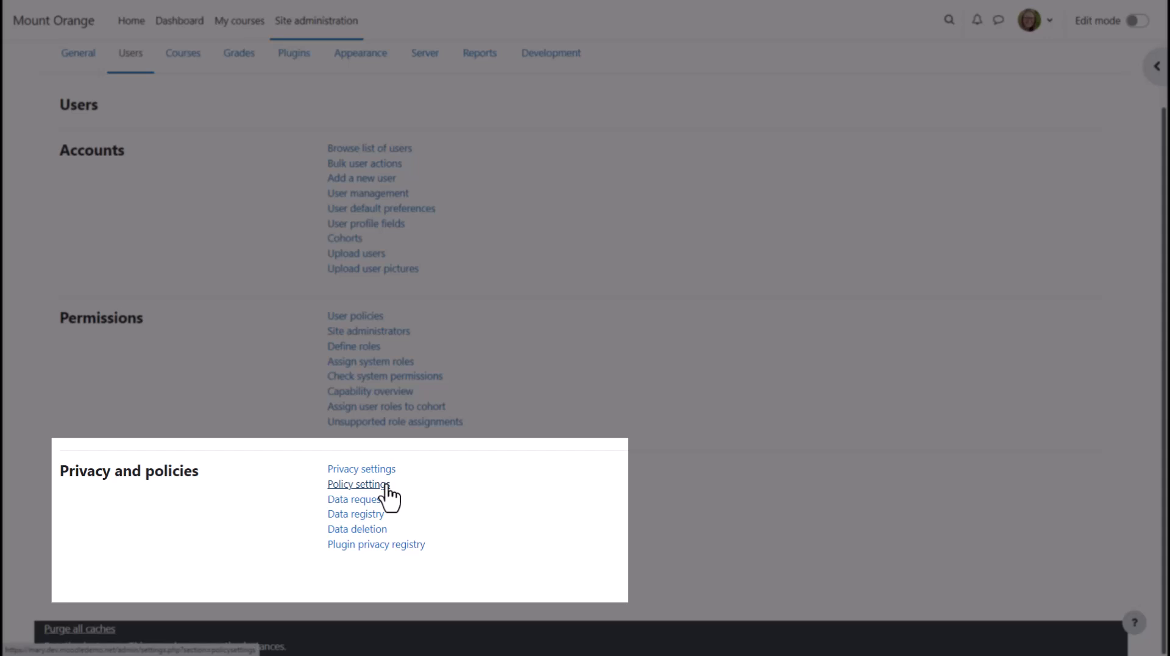
{"action": "left_click", "coordinate": [386, 486]}
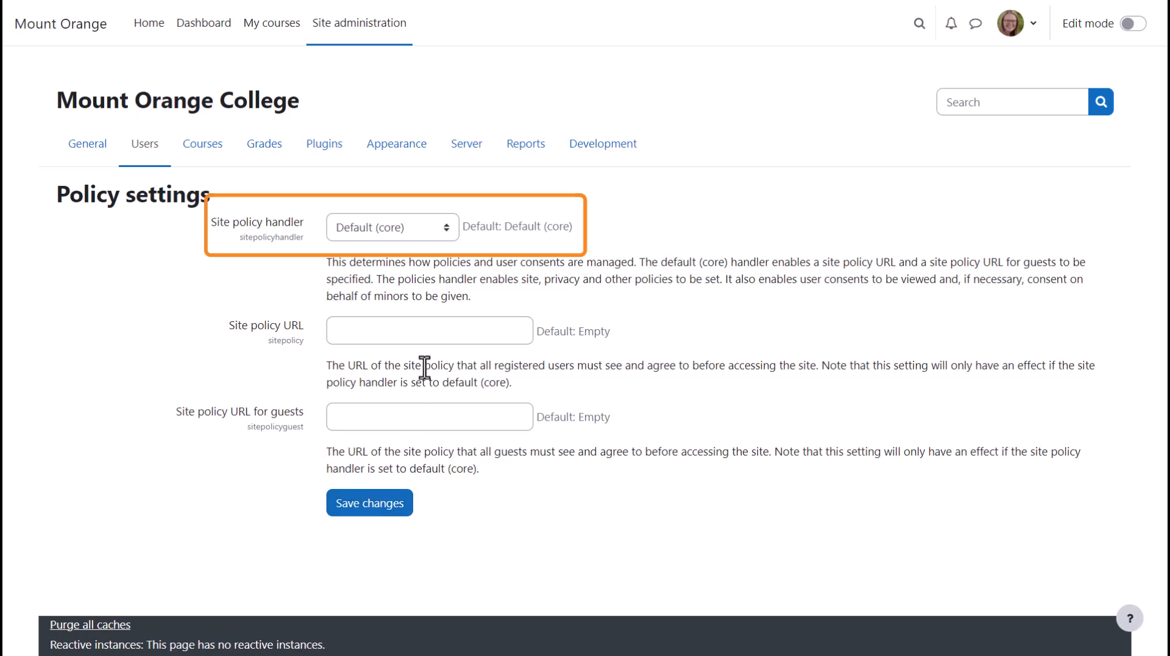
{"action": "left_click", "coordinate": [450, 231]}
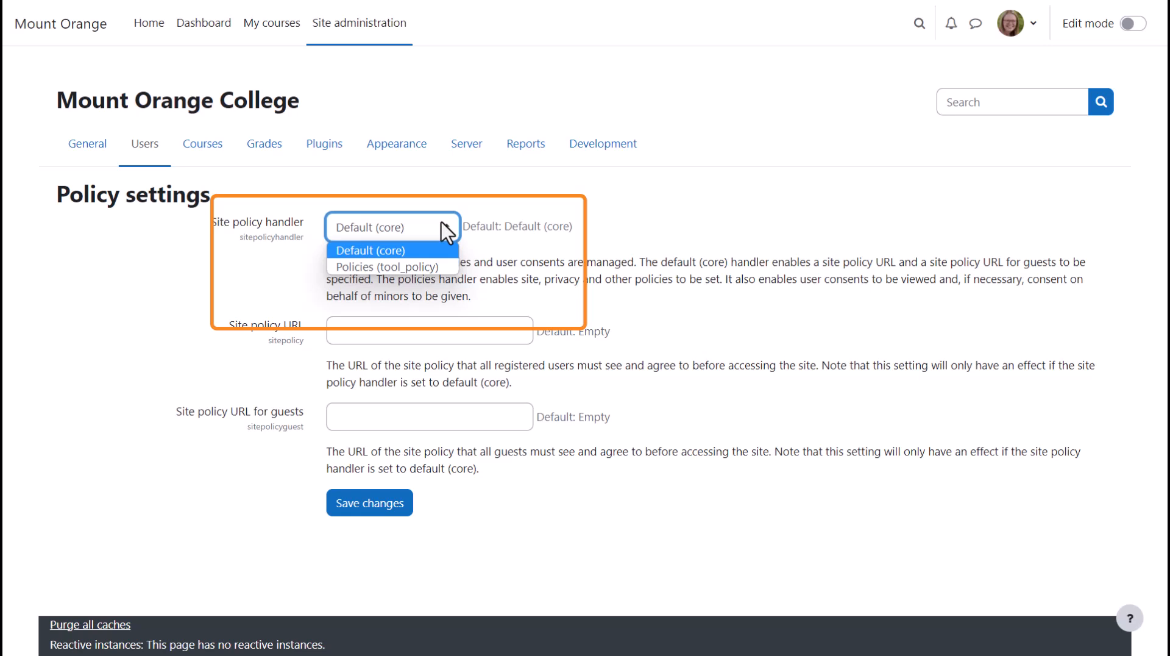
{"action": "left_click", "coordinate": [419, 266]}
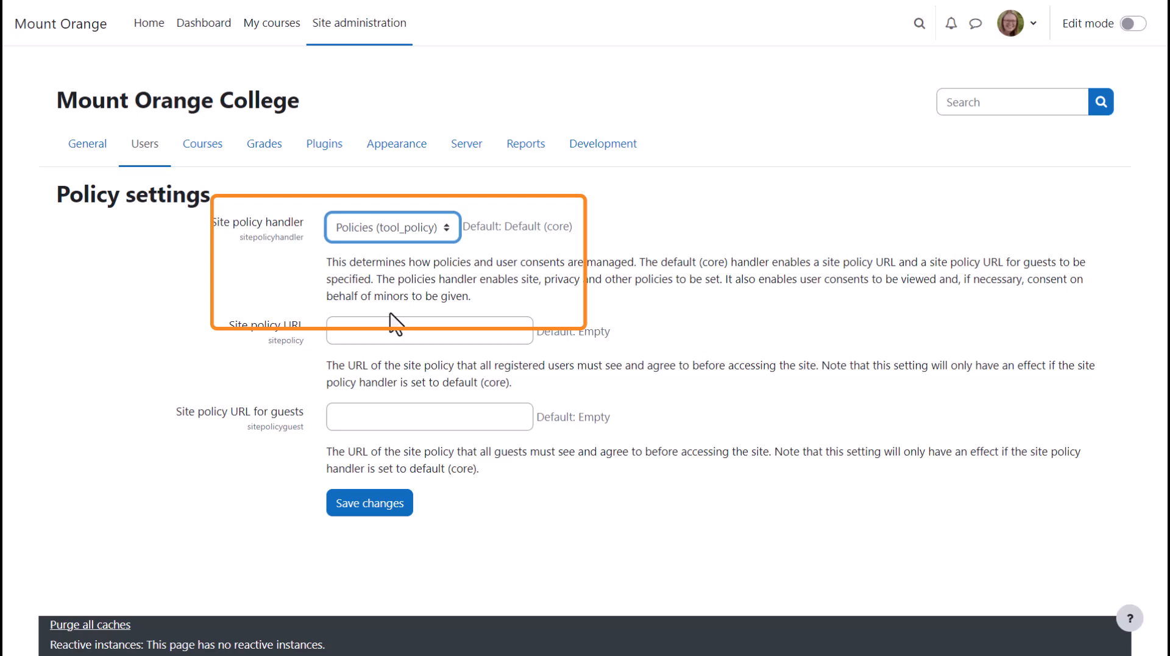
{"action": "left_click", "coordinate": [369, 497]}
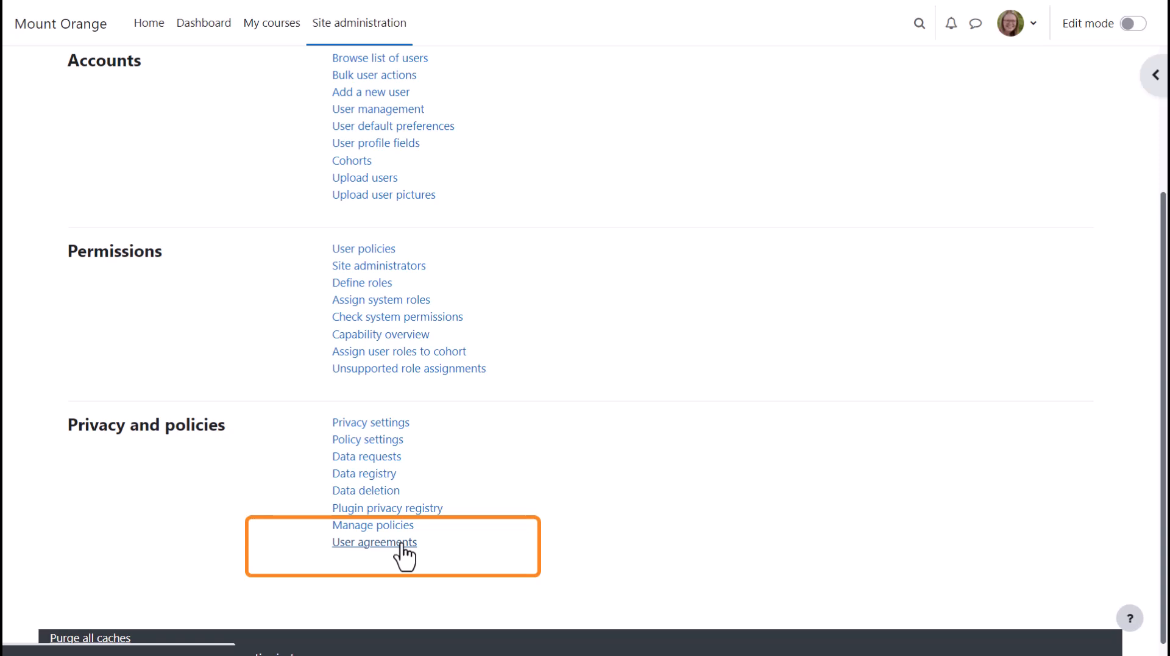
Start a new policy named "Site policy", with type Site policy and user consent for All users.
{"action": "left_click", "coordinate": [402, 529]}
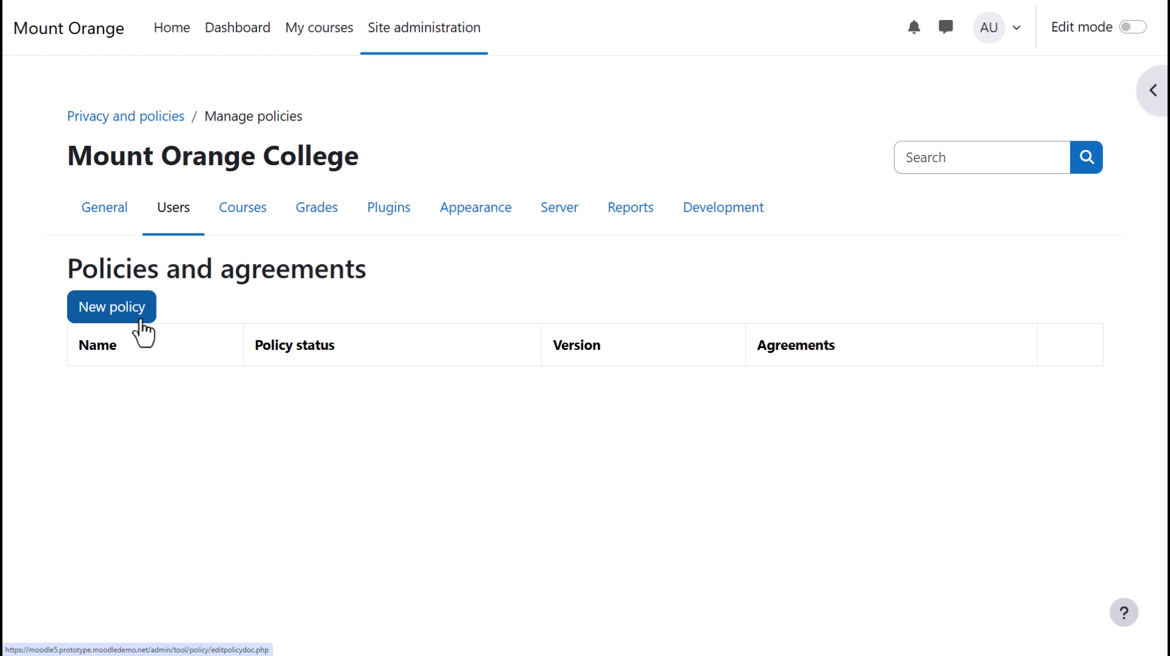
{"action": "left_click", "coordinate": [112, 306]}
{"action": "left_click", "coordinate": [384, 271]}
{"action": "type", "text": "Site policy"}
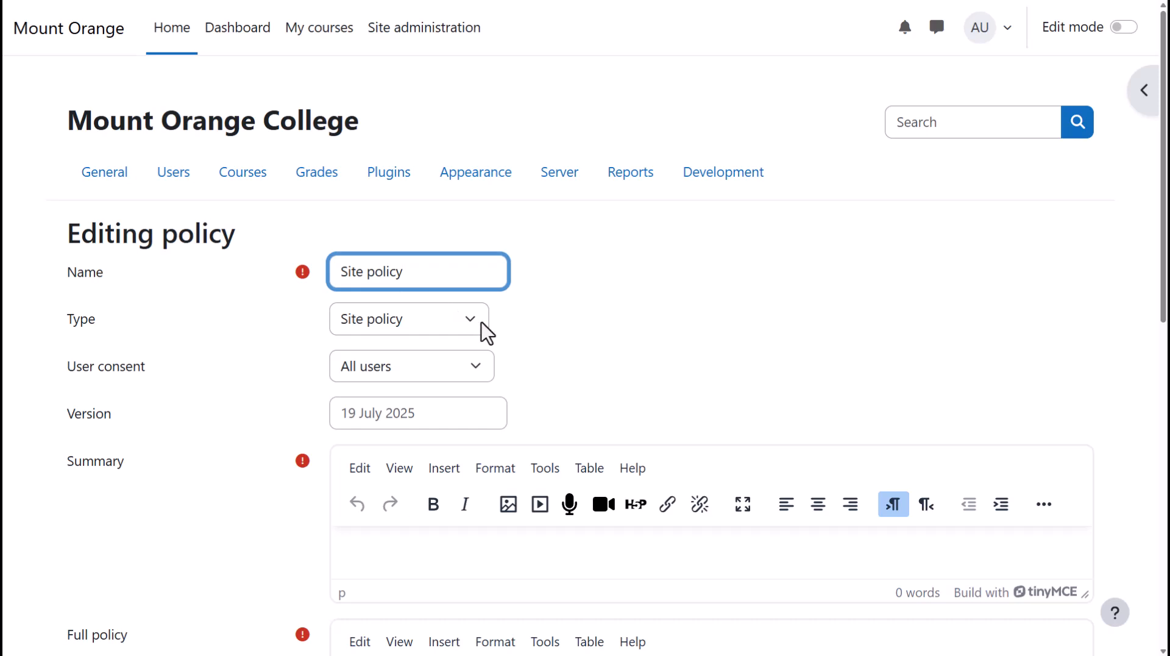
{"action": "left_click", "coordinate": [480, 321]}
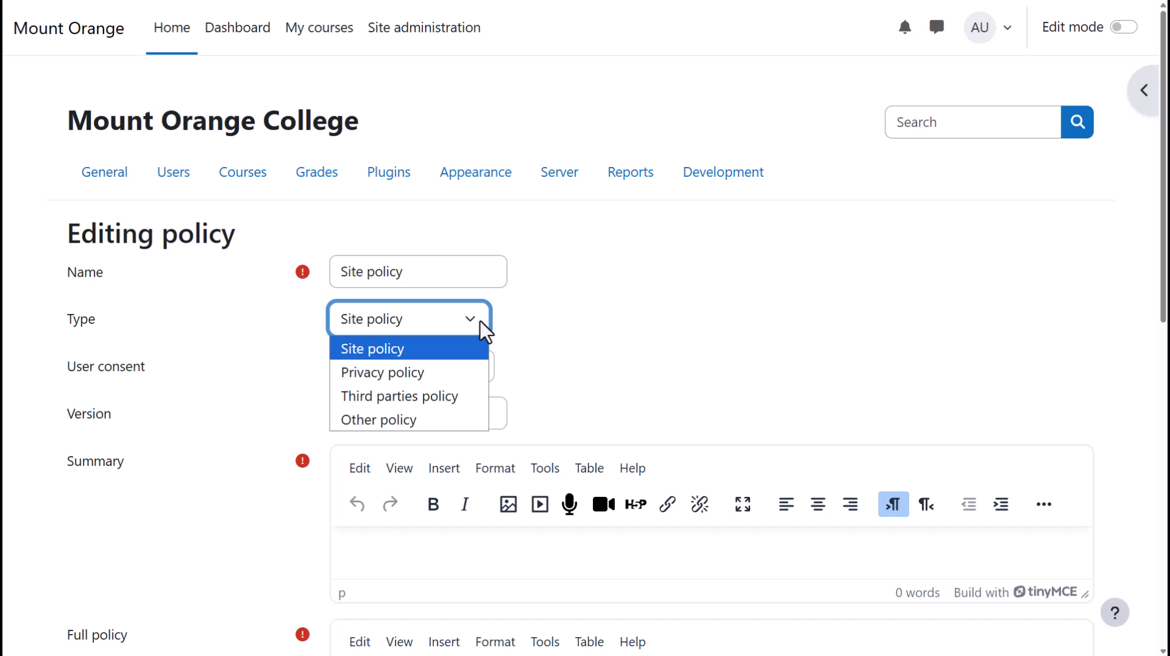
{"action": "left_click", "coordinate": [481, 321]}
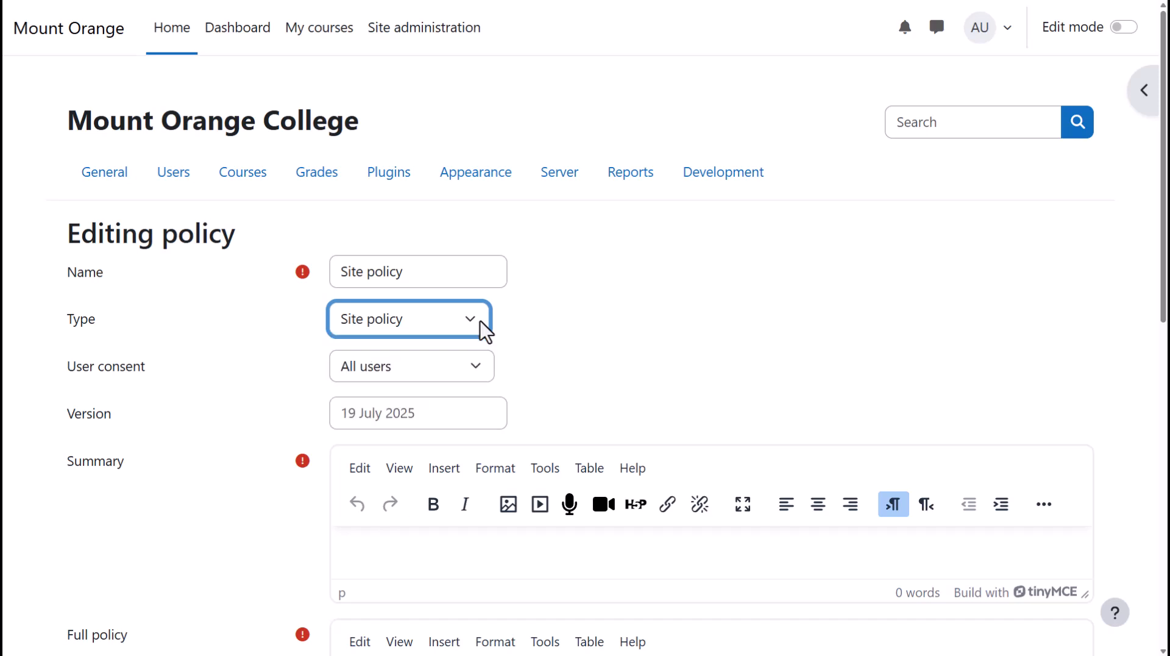
{"action": "left_click", "coordinate": [488, 378]}
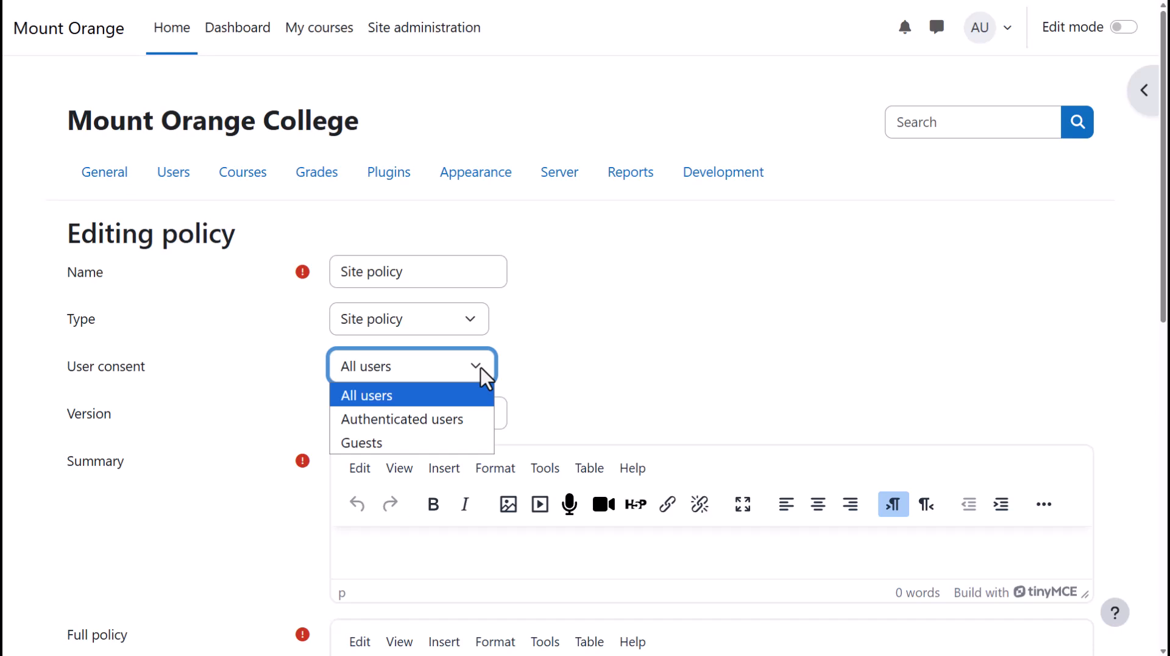
{"action": "left_click", "coordinate": [488, 378]}
{"action": "left_click", "coordinate": [544, 381]}
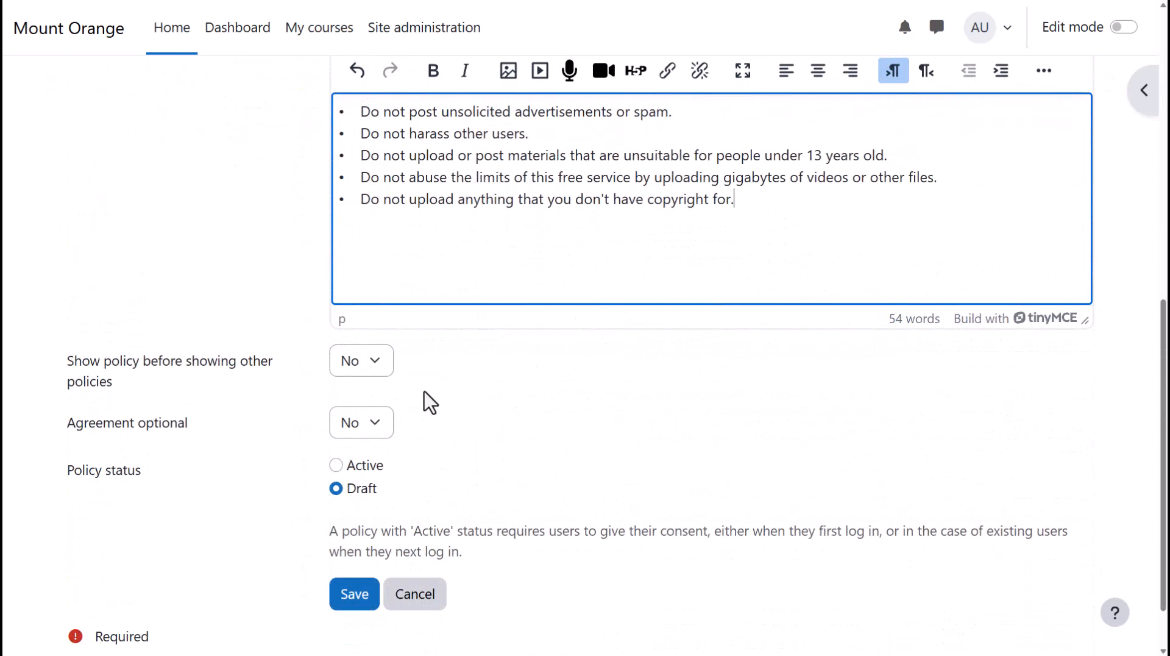
Keep showing the policy before others and optional agreement at No, set the policy status to Active, and save the policy.
{"action": "left_click", "coordinate": [388, 368]}
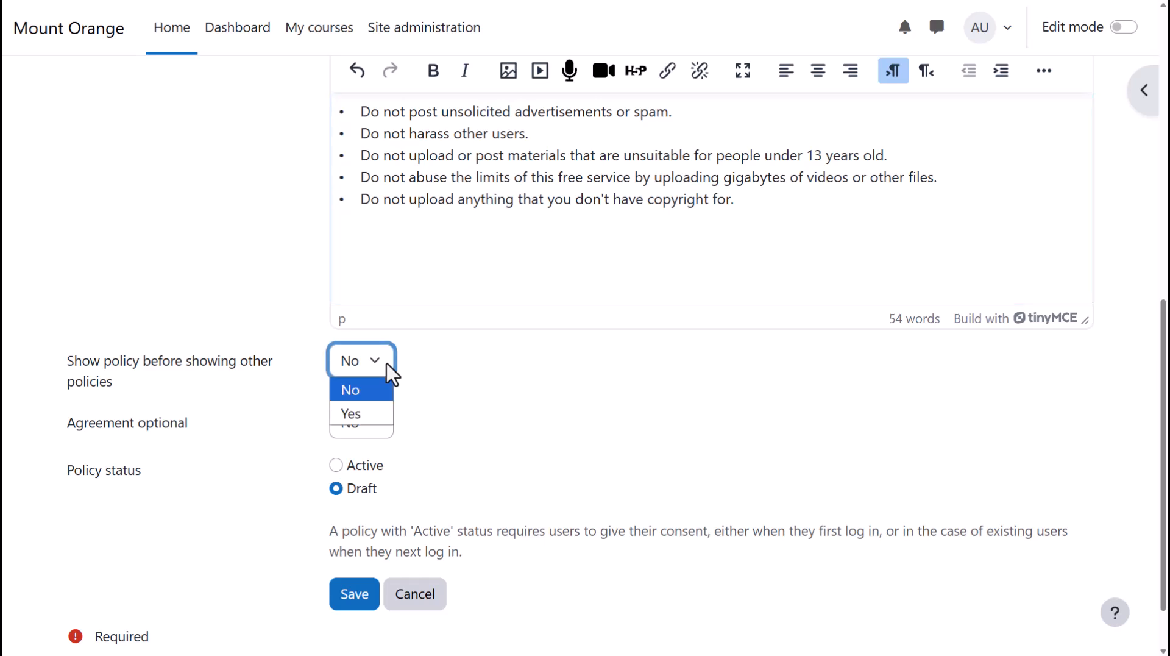
{"action": "left_click", "coordinate": [387, 366]}
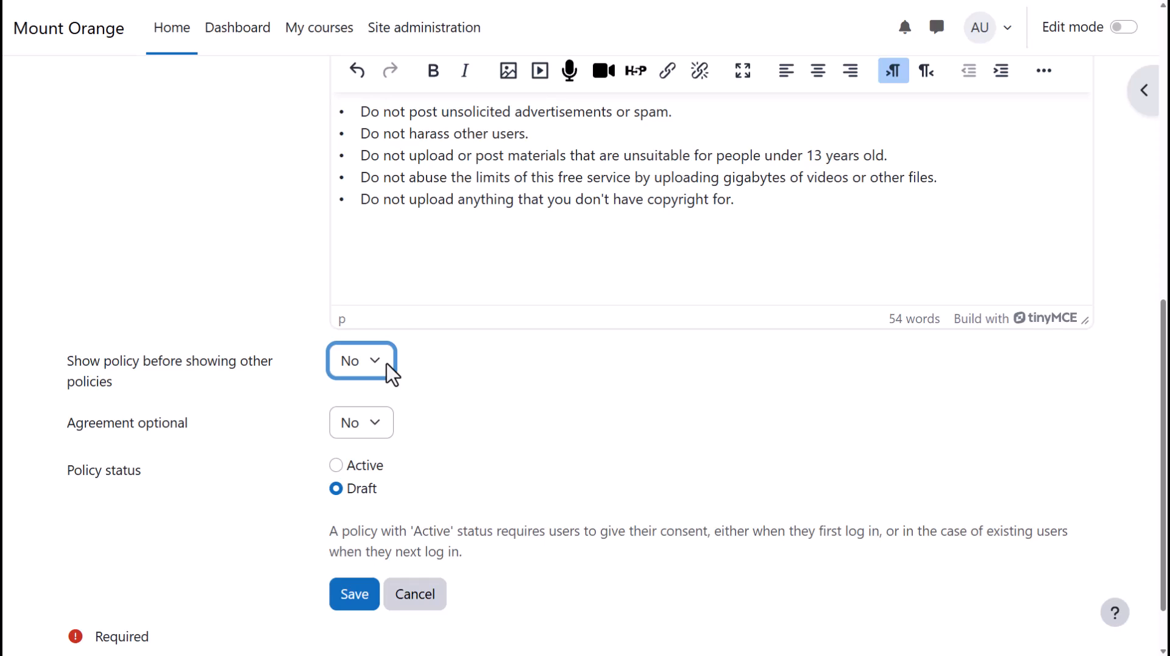
{"action": "left_click", "coordinate": [384, 435]}
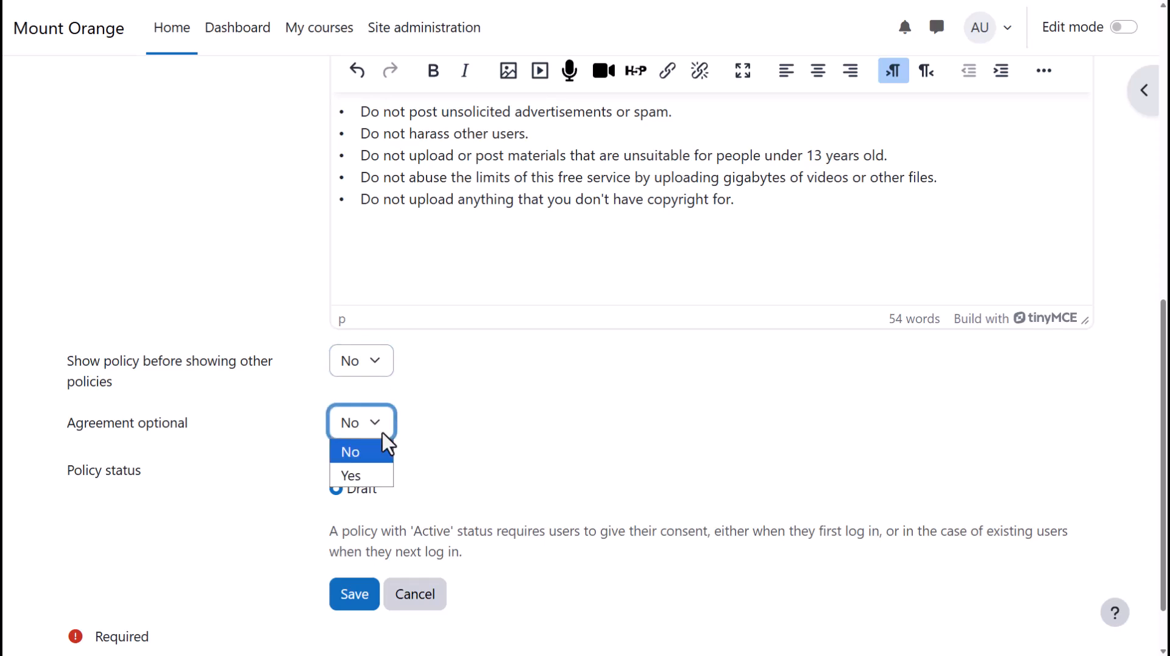
{"action": "left_click", "coordinate": [374, 475]}
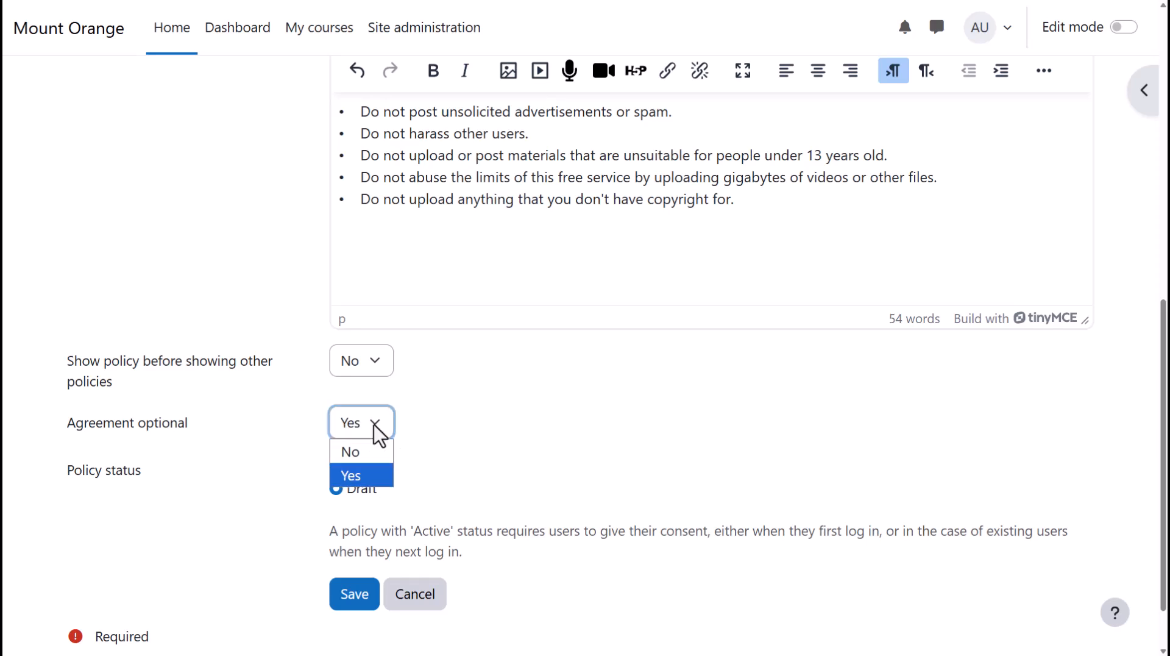
{"action": "left_click", "coordinate": [369, 452]}
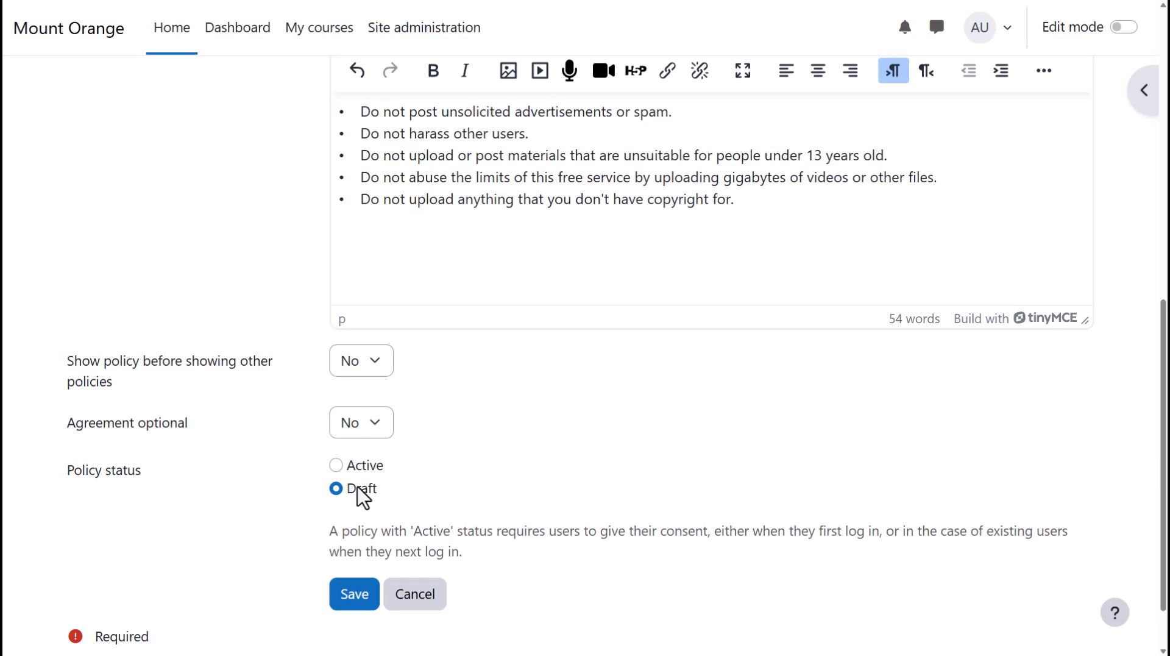
{"action": "left_click", "coordinate": [336, 466]}
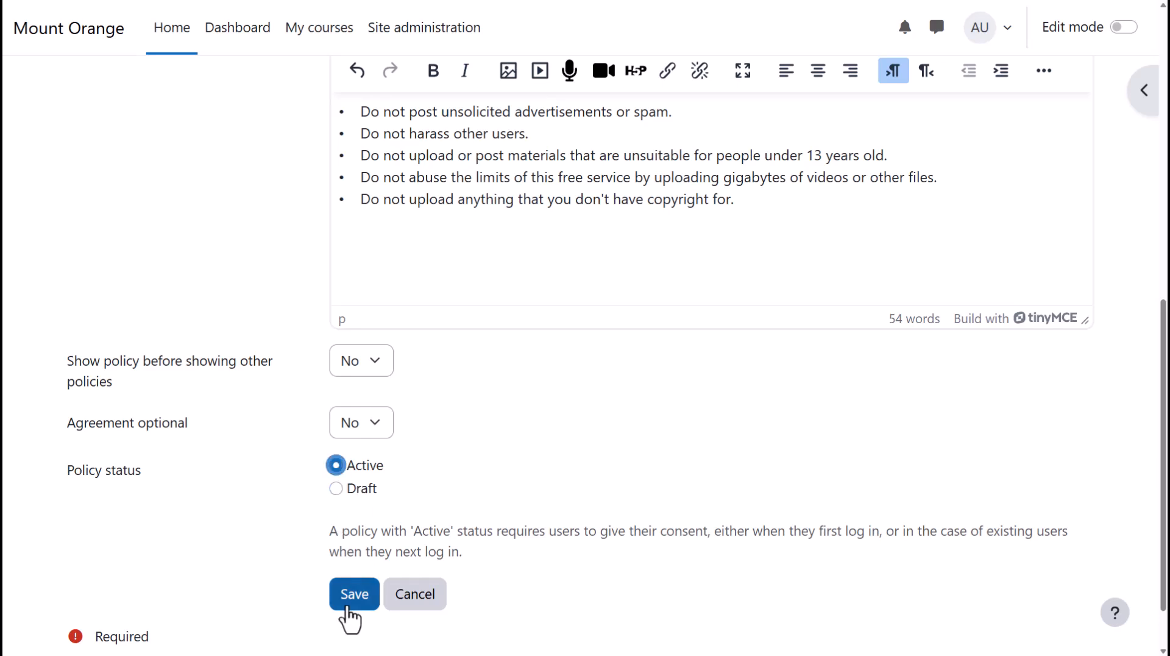
{"action": "left_click", "coordinate": [348, 601]}
Edit the Site policy, mark the edit as a minor change, and save it.
{"action": "left_click", "coordinate": [1033, 405]}
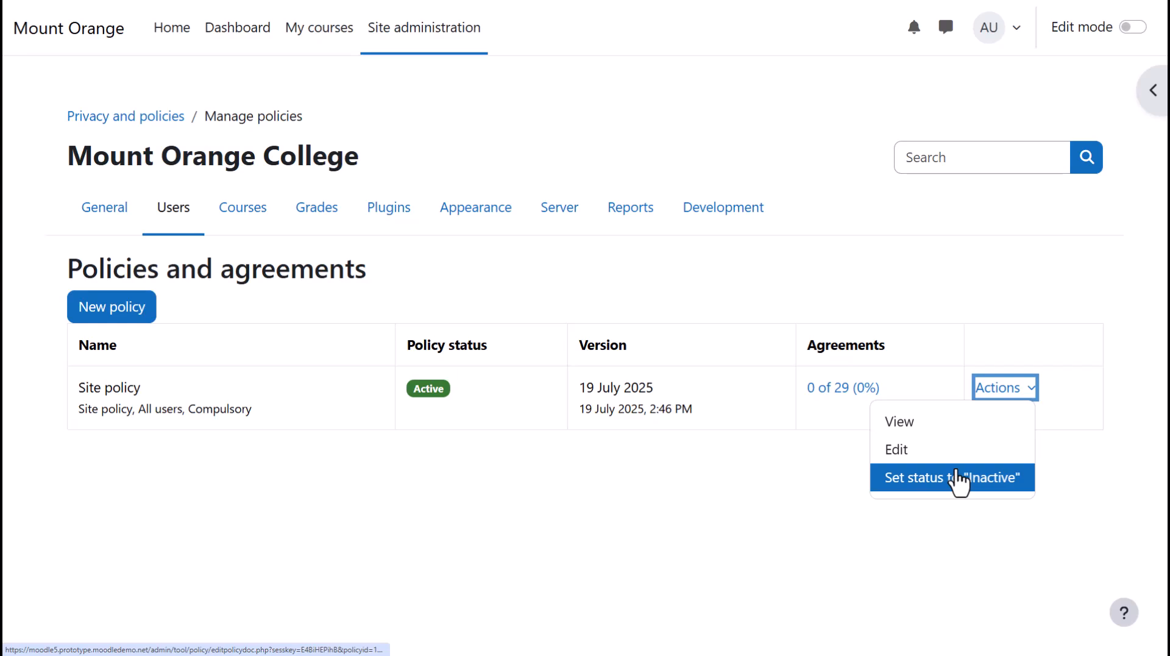
{"action": "left_click", "coordinate": [920, 458]}
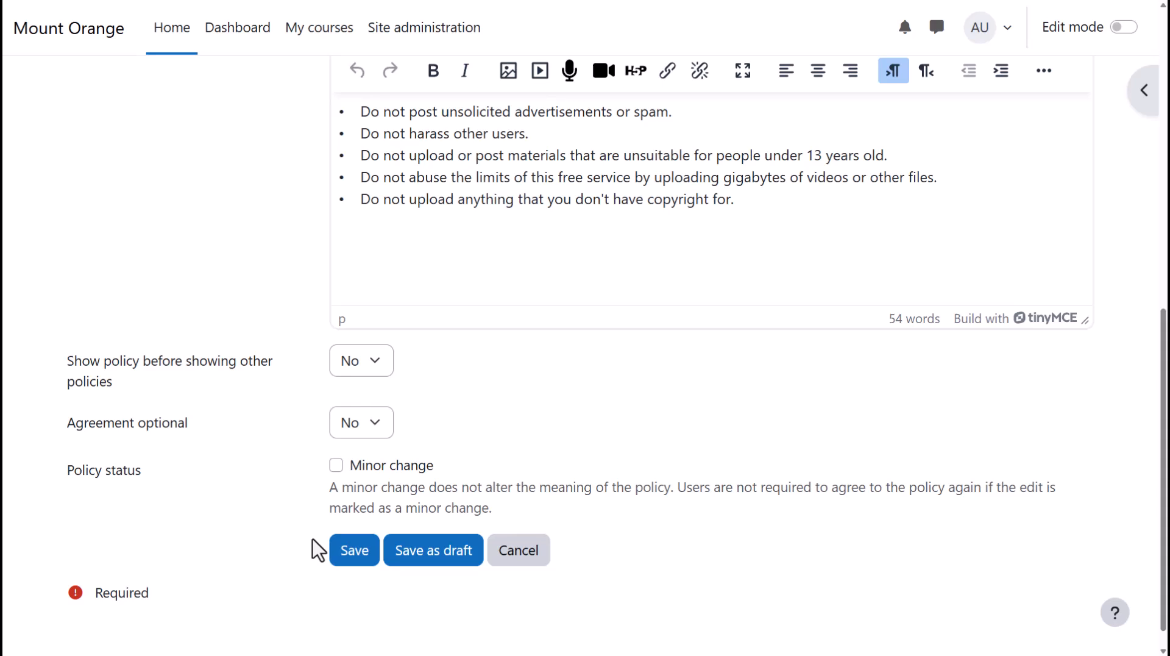
{"action": "left_click", "coordinate": [337, 466]}
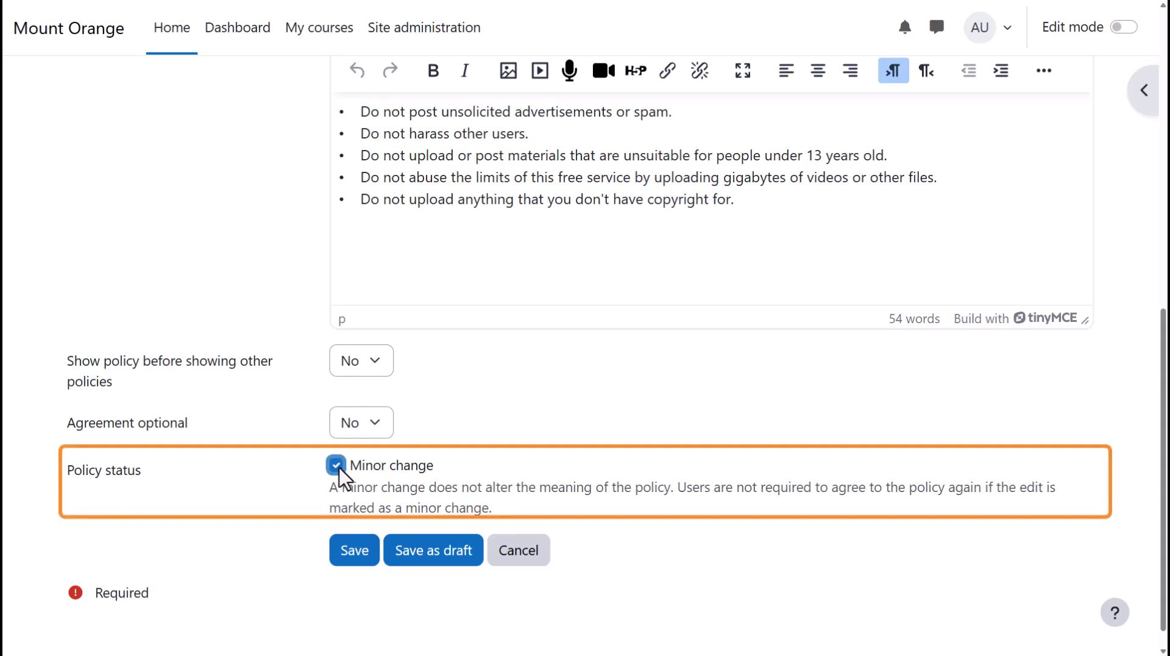
{"action": "left_click", "coordinate": [363, 565]}
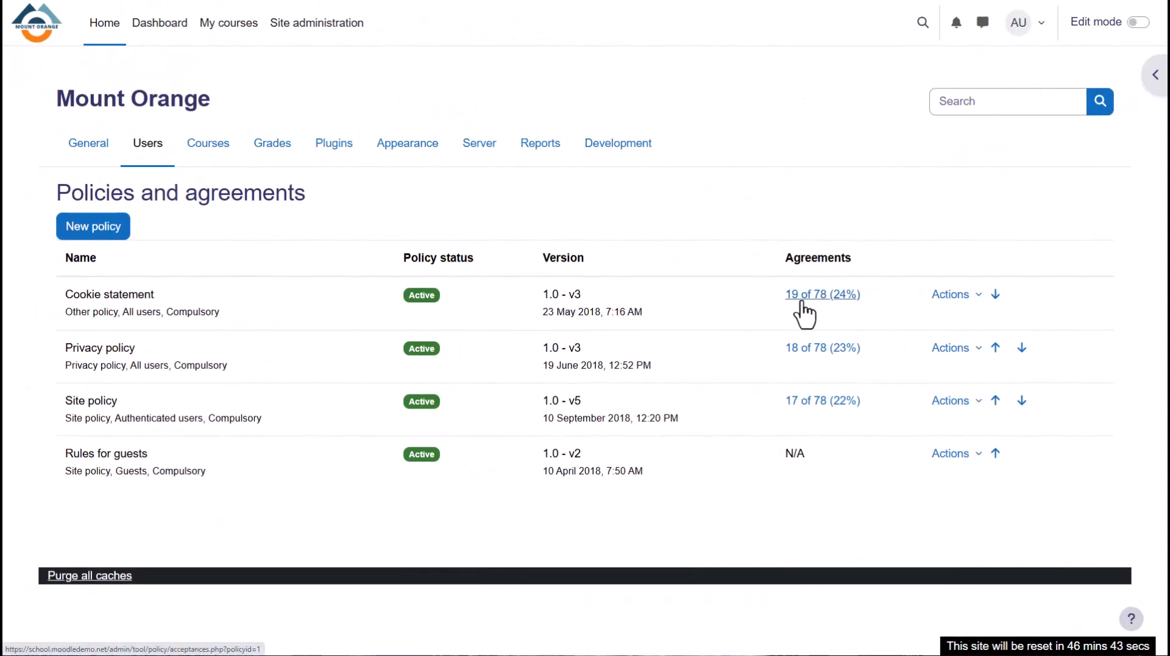
Open the user agreements for the Cookie statement and decline it on behalf of the pending user listed between two accepted ones.
{"action": "left_click", "coordinate": [803, 304]}
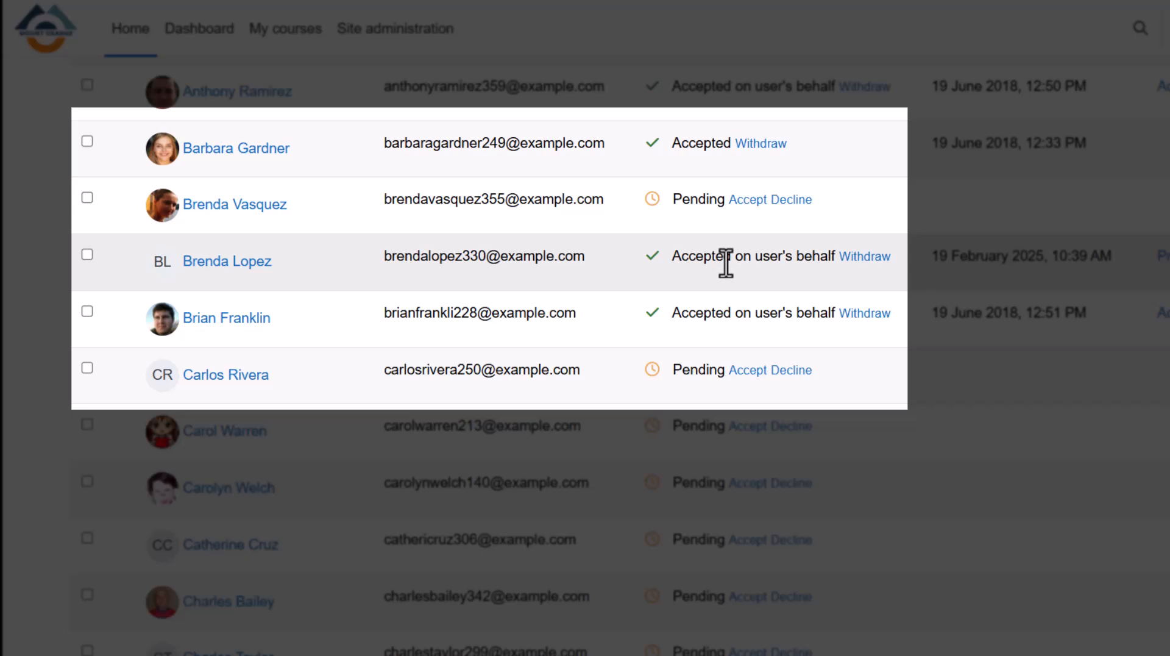
{"action": "left_click", "coordinate": [788, 202]}
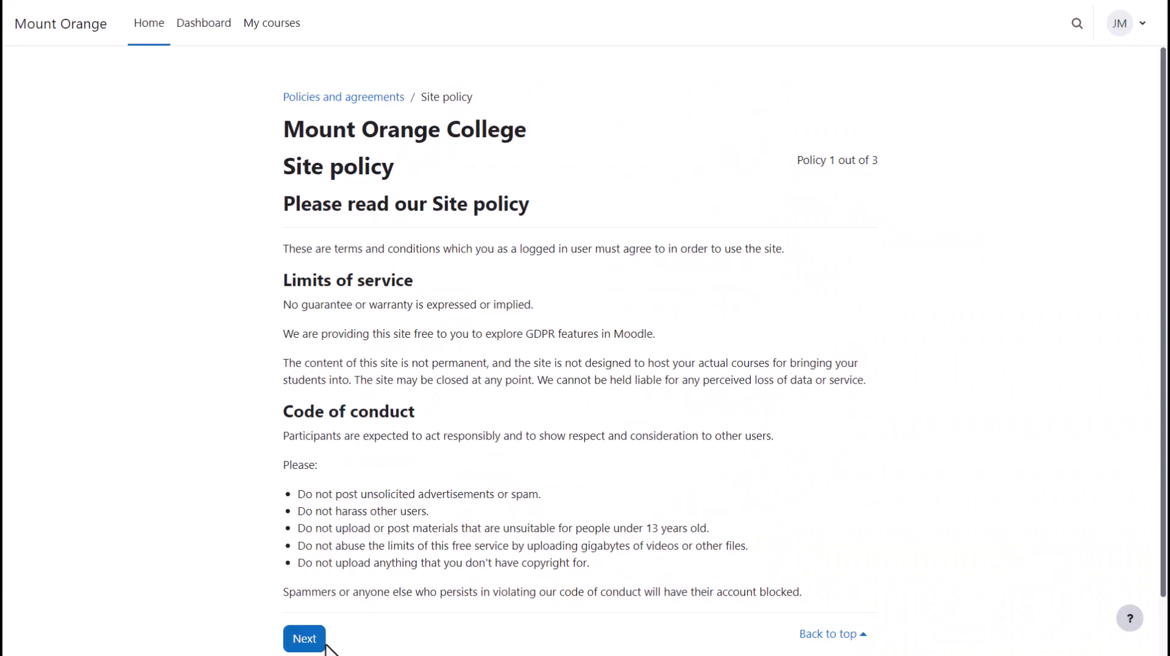
As the student, go through the three policies and agree to the Site policy, Safe internet use and Media consent.
{"action": "left_click", "coordinate": [308, 639]}
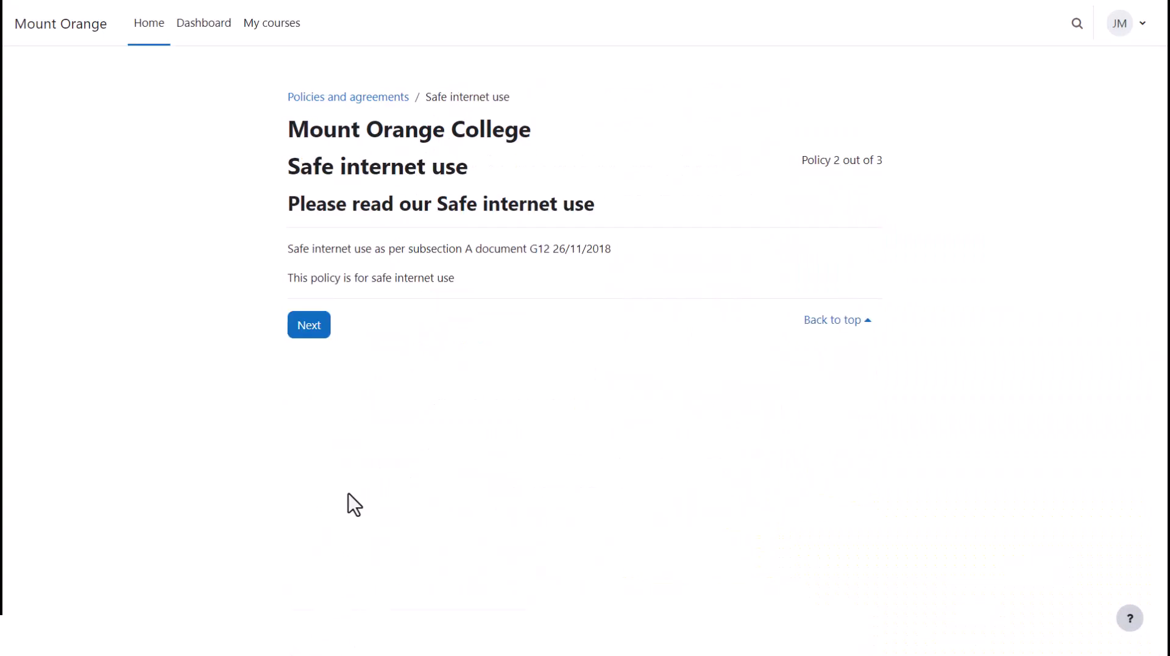
{"action": "left_click", "coordinate": [324, 327]}
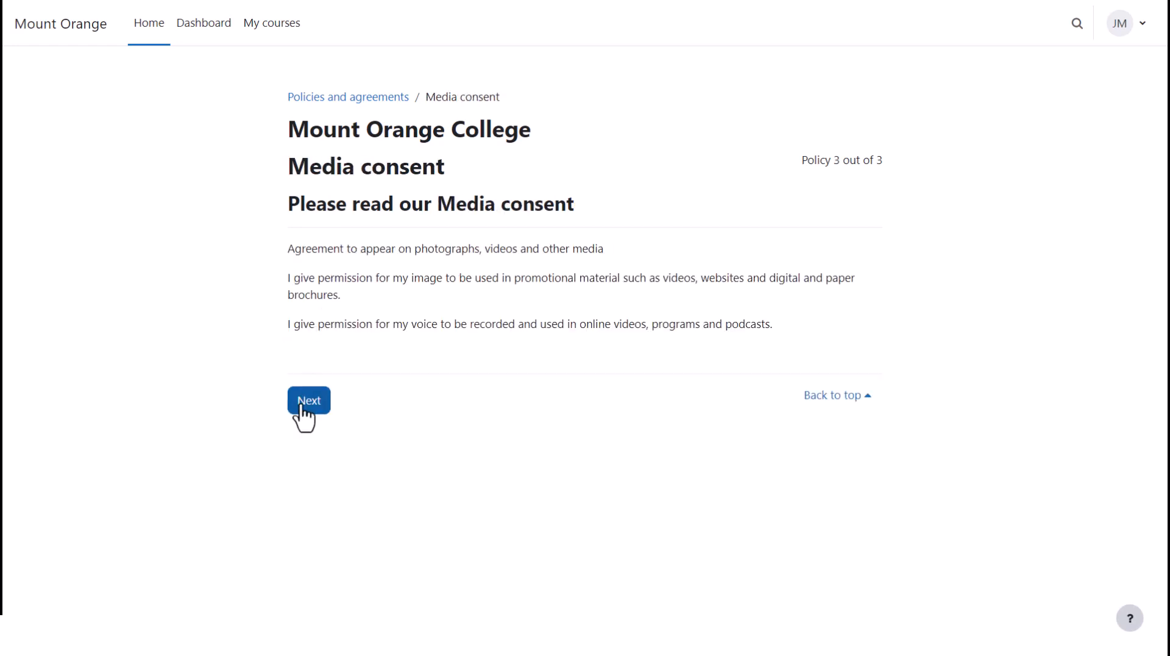
{"action": "left_click", "coordinate": [305, 403]}
{"action": "scroll", "coordinate": [301, 396], "scroll_direction": "down", "scroll_amount": 2}
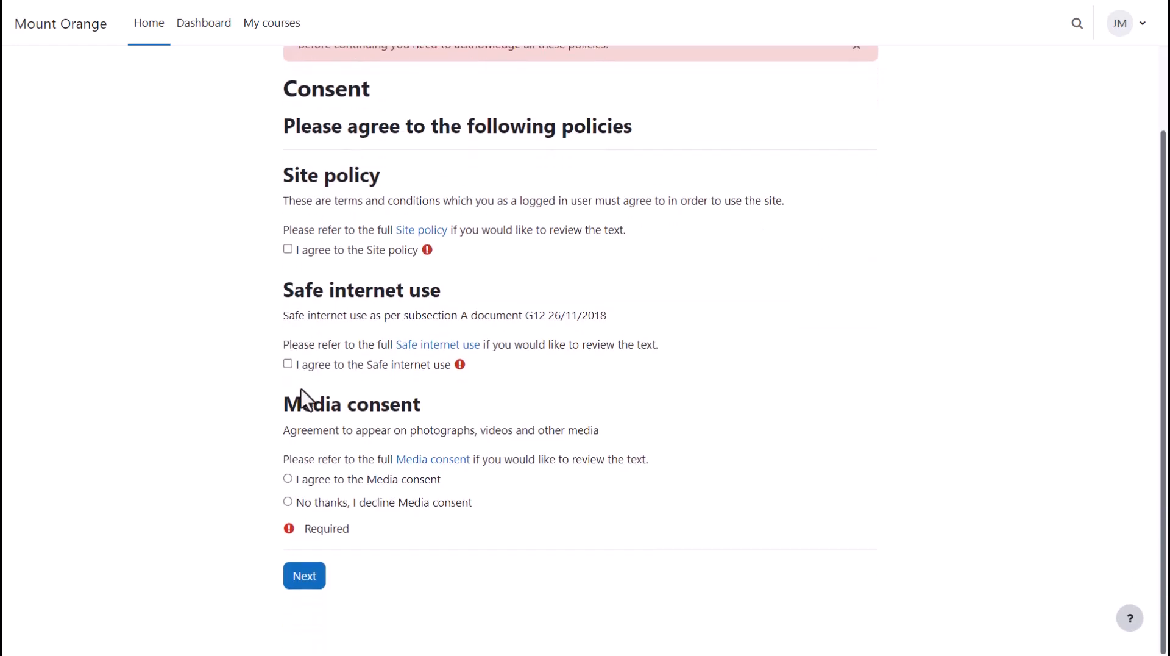
{"action": "left_click", "coordinate": [288, 248]}
{"action": "left_click", "coordinate": [288, 363]}
{"action": "left_click", "coordinate": [287, 478]}
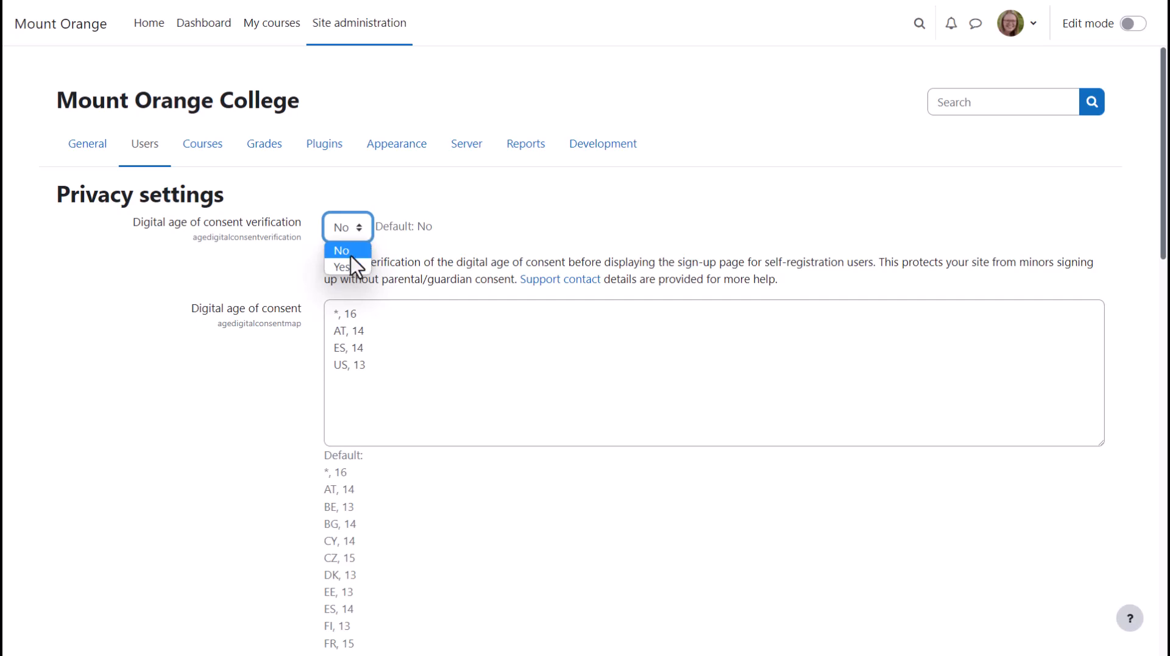
In the site's privacy settings, set digital age of consent verification to Yes.
{"action": "left_click", "coordinate": [345, 267]}
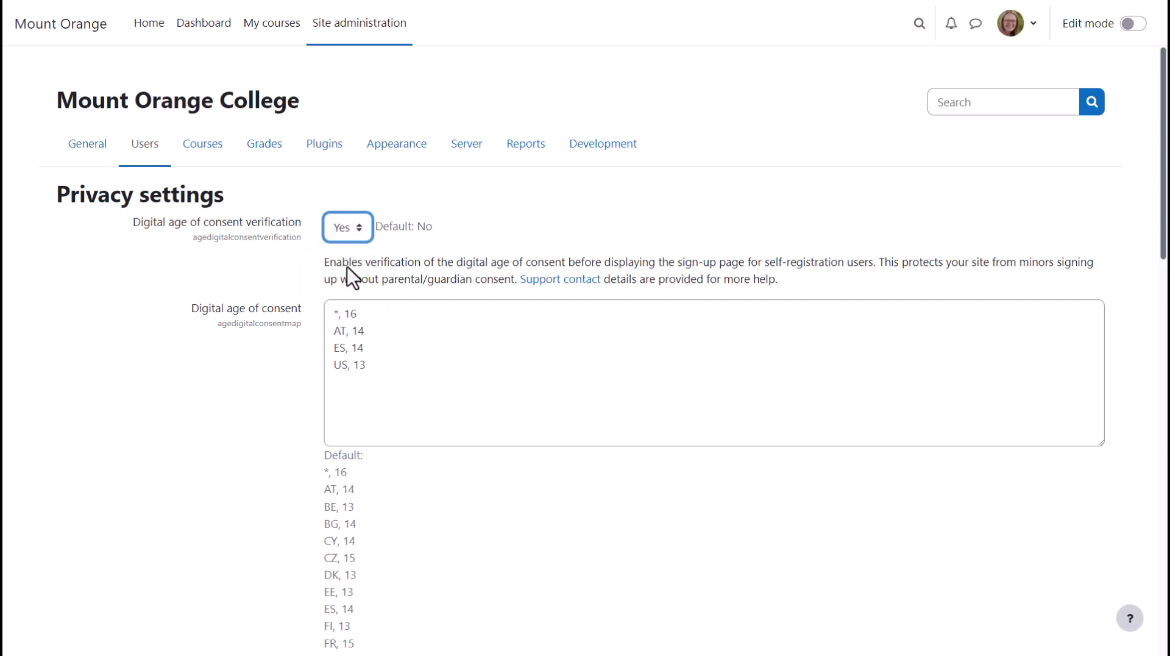
{"action": "left_click", "coordinate": [297, 372]}
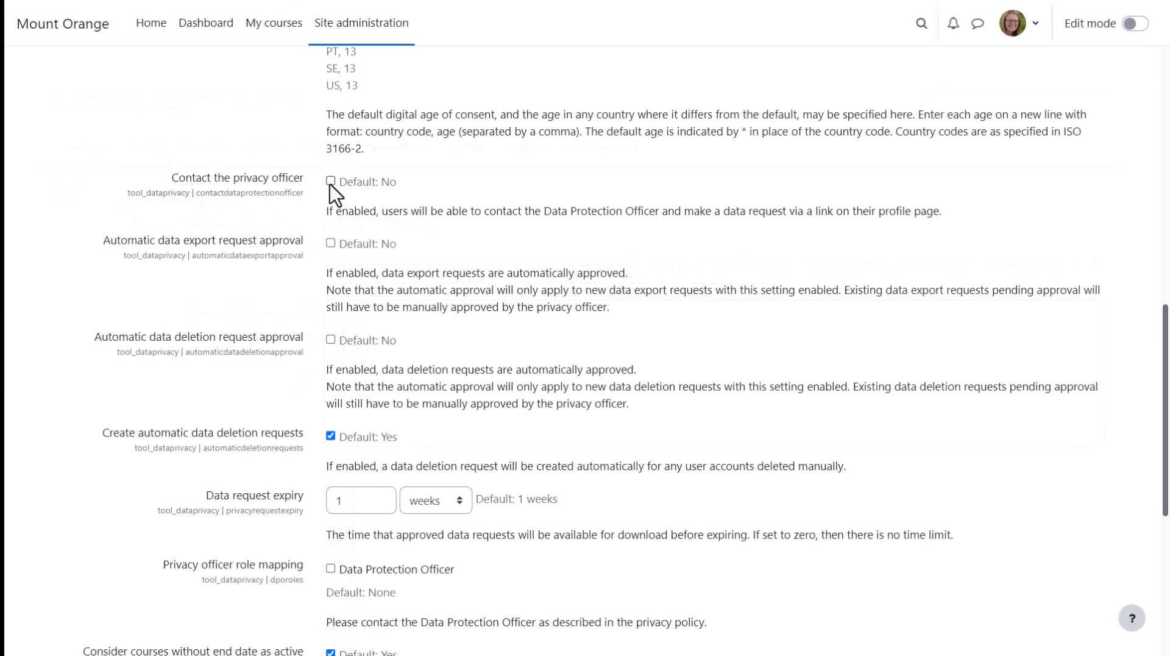
Enable contacting the privacy officer and map the privacy officer role to Data Protection Officer.
{"action": "left_click", "coordinate": [330, 181]}
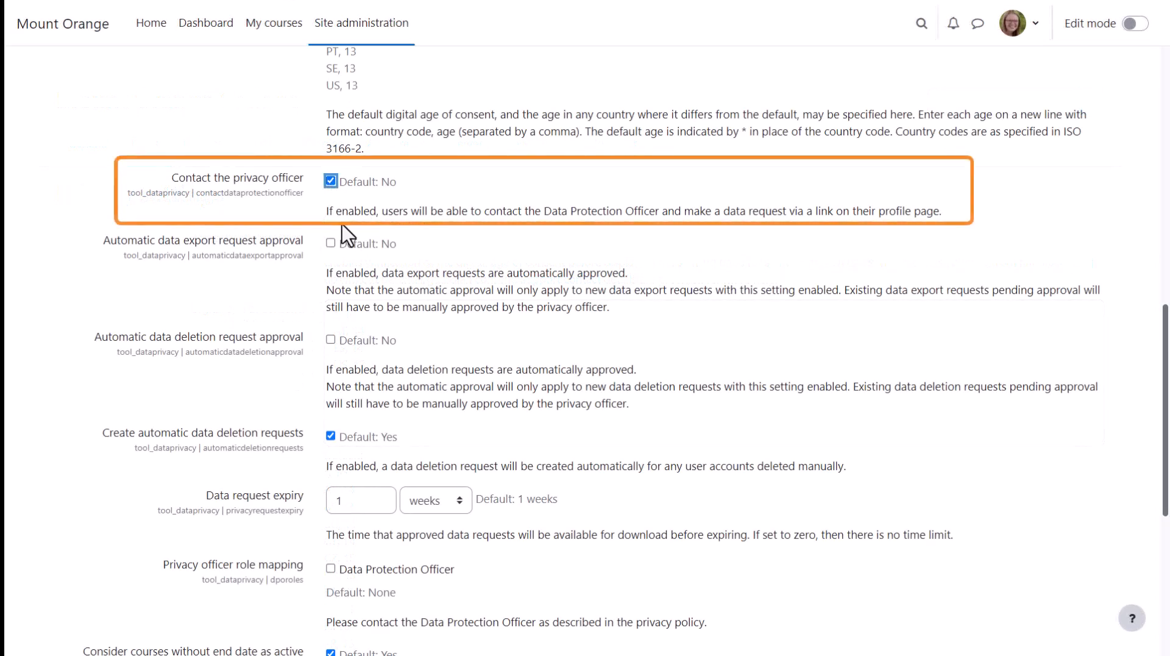
{"action": "left_click", "coordinate": [331, 569]}
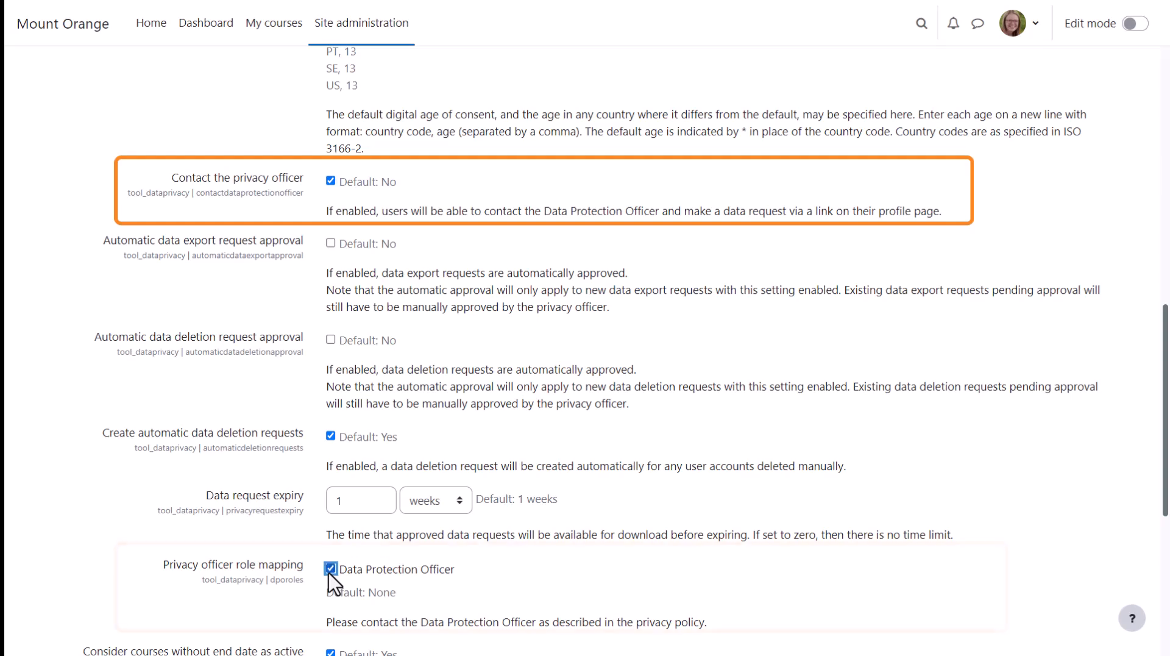